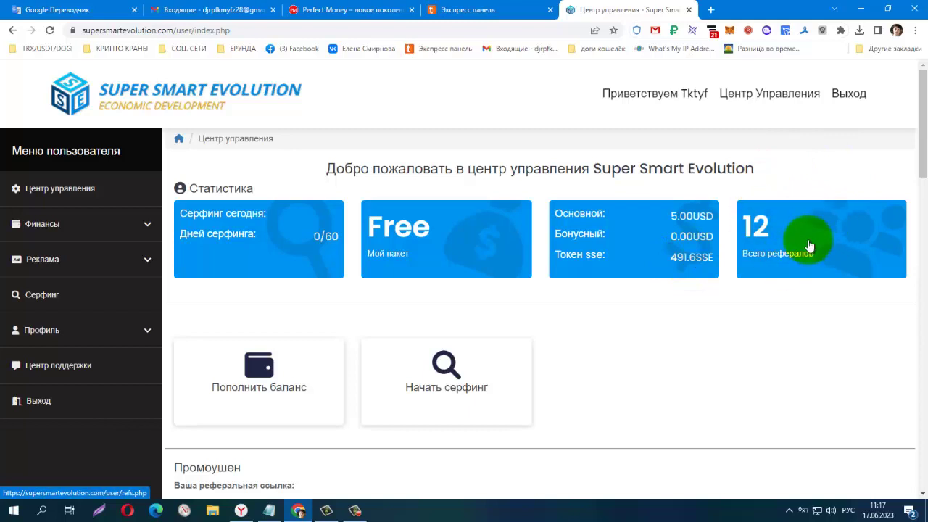
# Highlight the referral link in the Промоушен section of the control centre
pyautogui.scroll(-2, 809, 246)
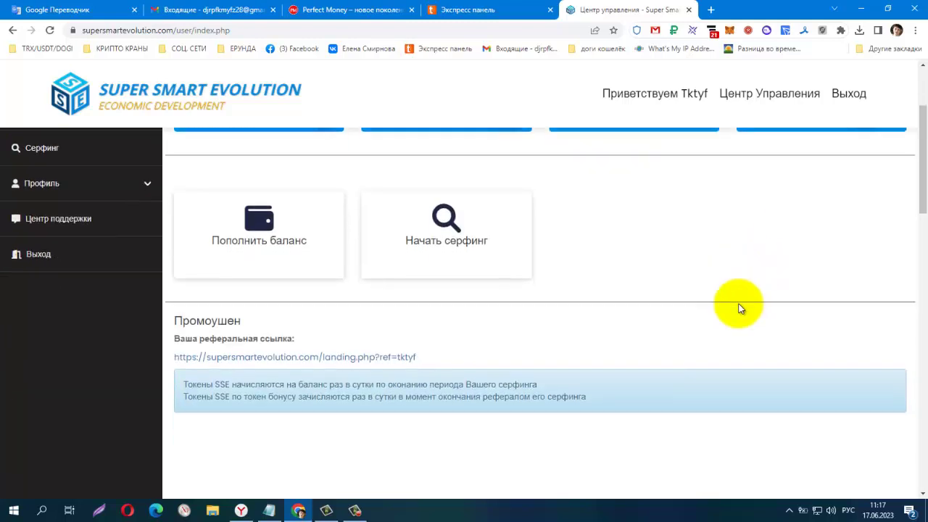
pyautogui.moveTo(416, 330); pyautogui.dragTo(174, 332)
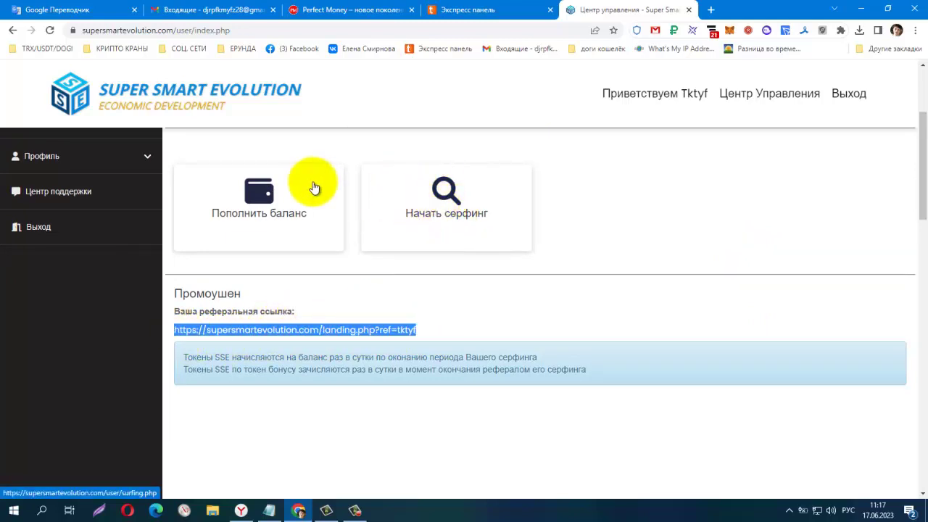
pyautogui.scroll(3, 269, 213)
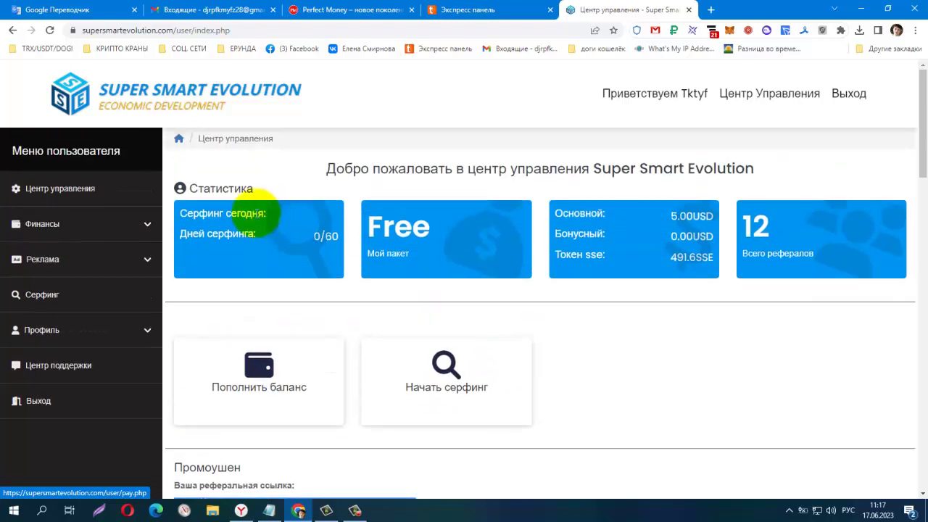
# Open the Оплата page for topping up the balance and highlight the Perfect Money payment method
pyautogui.click(147, 229)
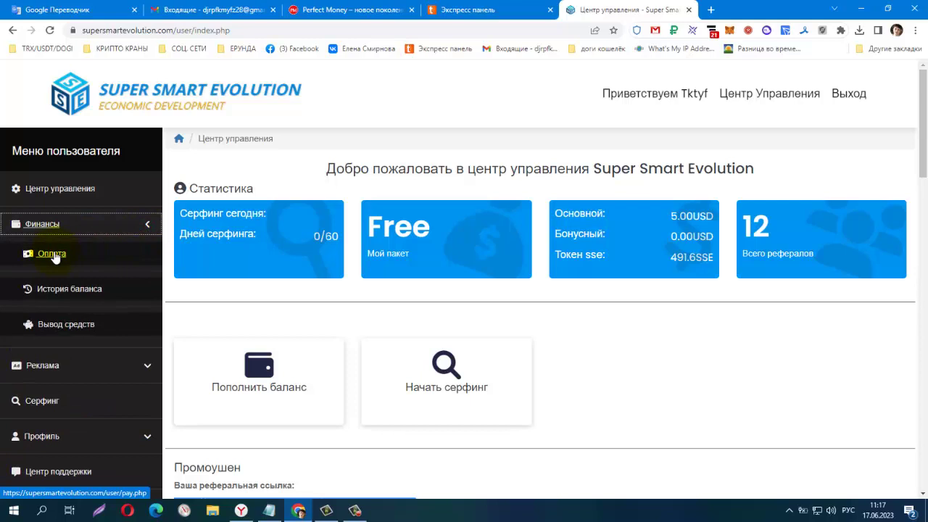
pyautogui.click(52, 254)
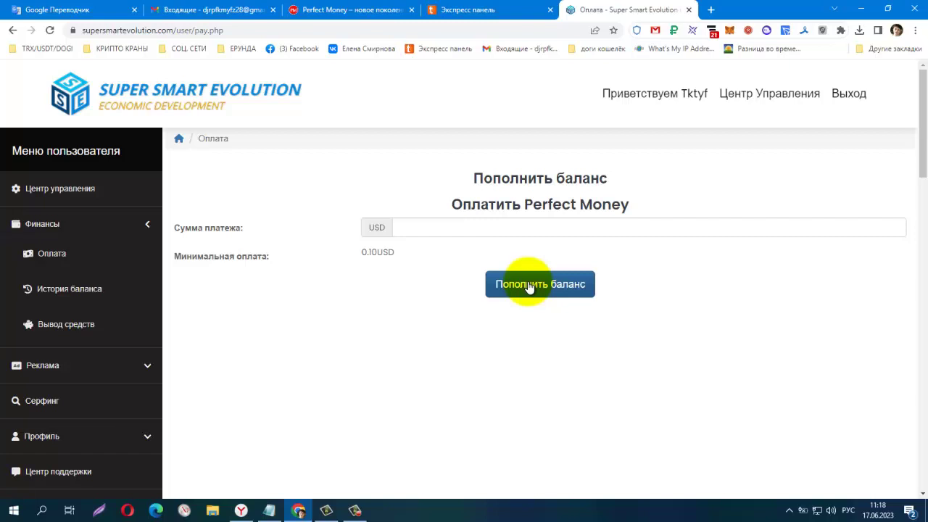
pyautogui.click(528, 206)
pyautogui.moveTo(529, 205); pyautogui.dragTo(657, 204)
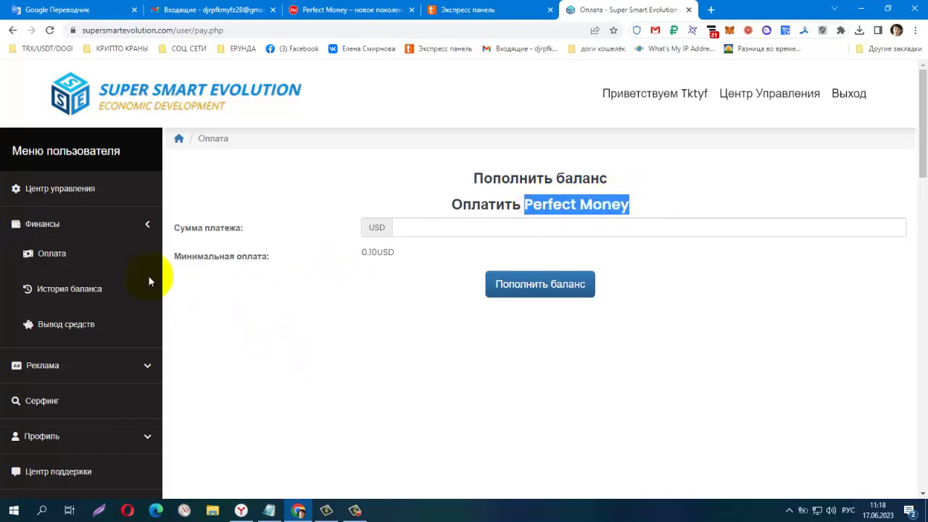
# Open the user profile page and find the option for sending the PIN by e-mail
pyautogui.click(35, 437)
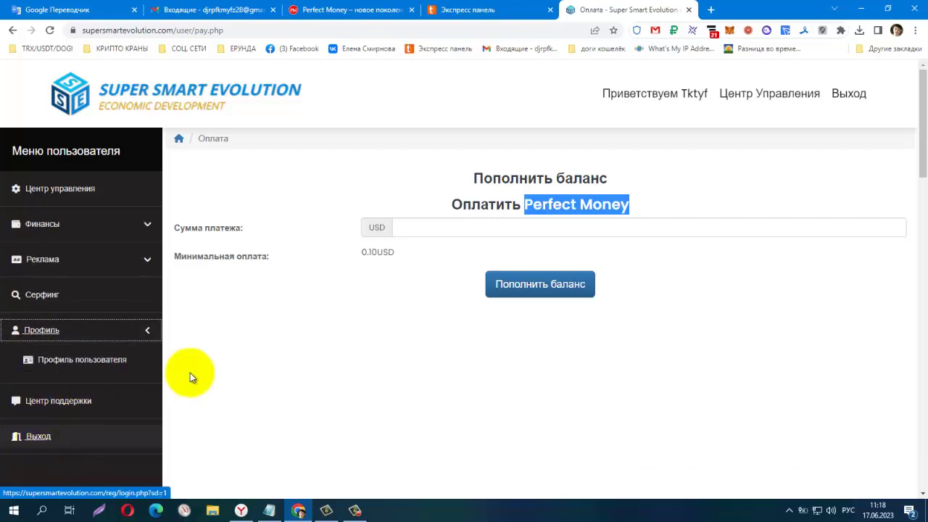
pyautogui.click(100, 369)
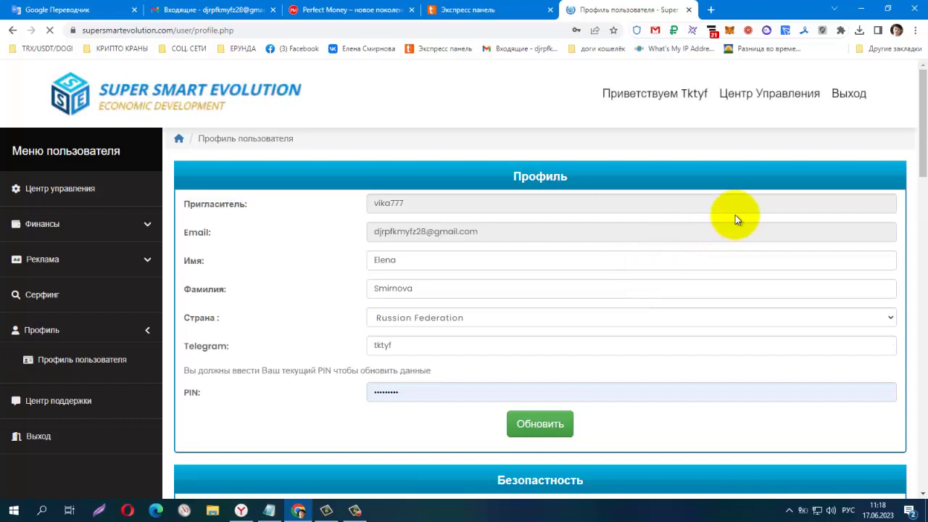
pyautogui.scroll(-4, 707, 228)
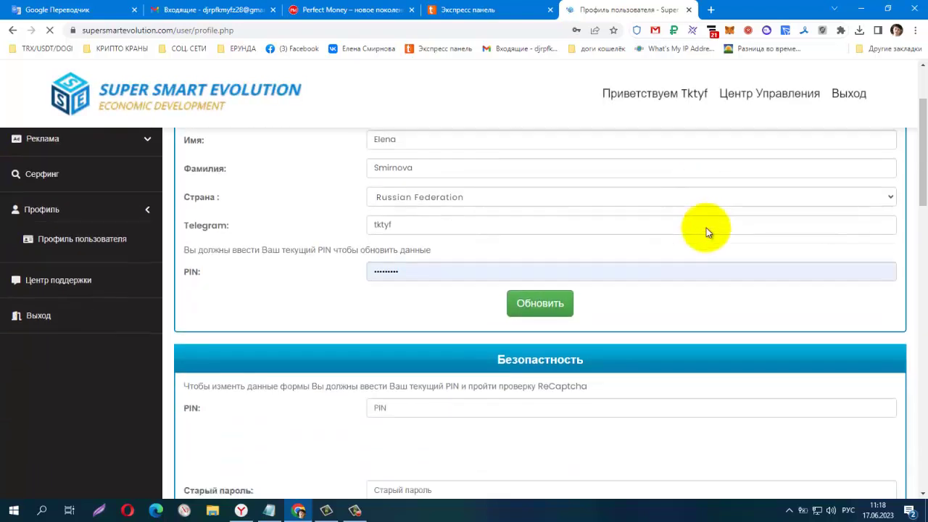
pyautogui.scroll(-3, 707, 228)
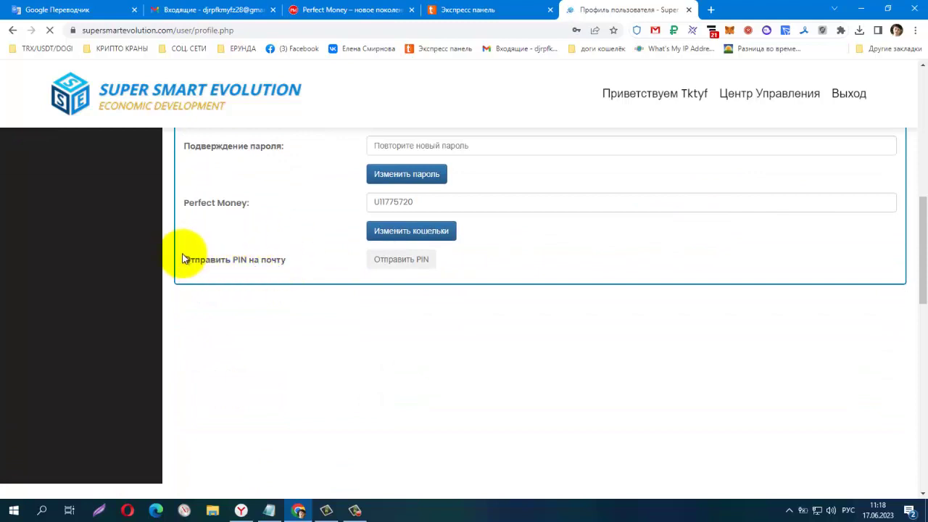
pyautogui.click(380, 264)
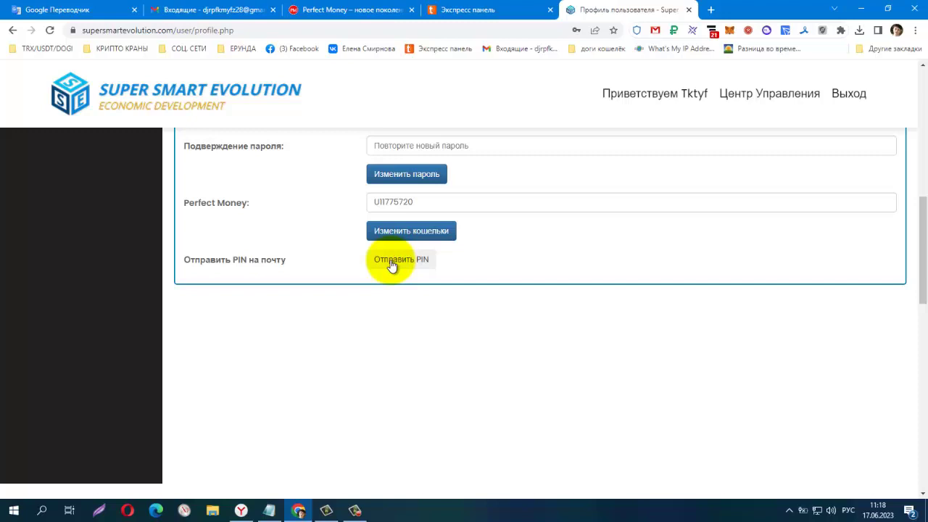
# Review the profile's personal data, PIN, reCAPTCHA, password change and Perfect Money wallet fields
pyautogui.scroll(5, 392, 266)
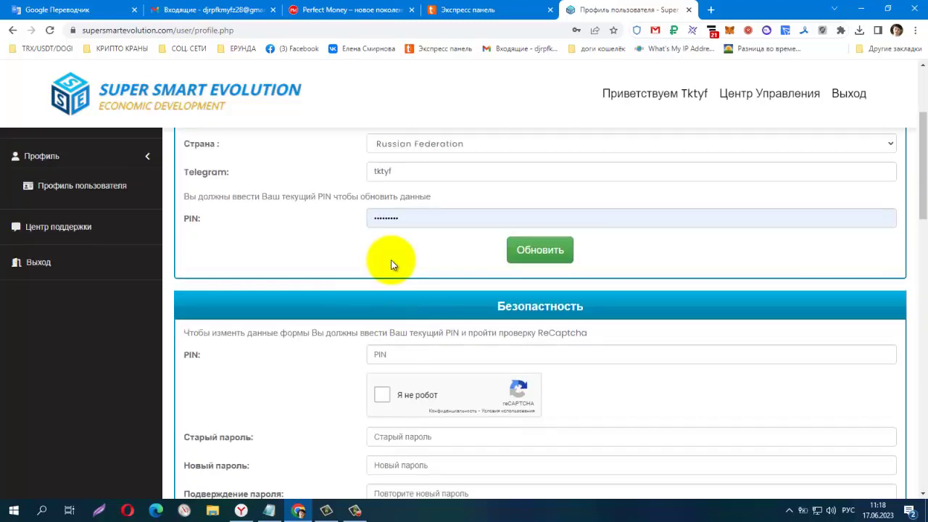
pyautogui.scroll(2, 497, 203)
pyautogui.scroll(-2, 301, 258)
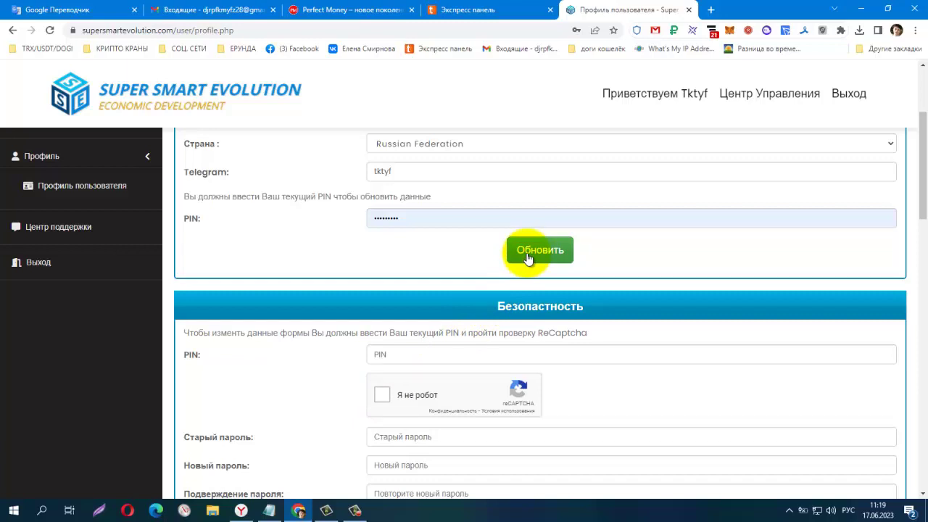
pyautogui.scroll(-3, 528, 259)
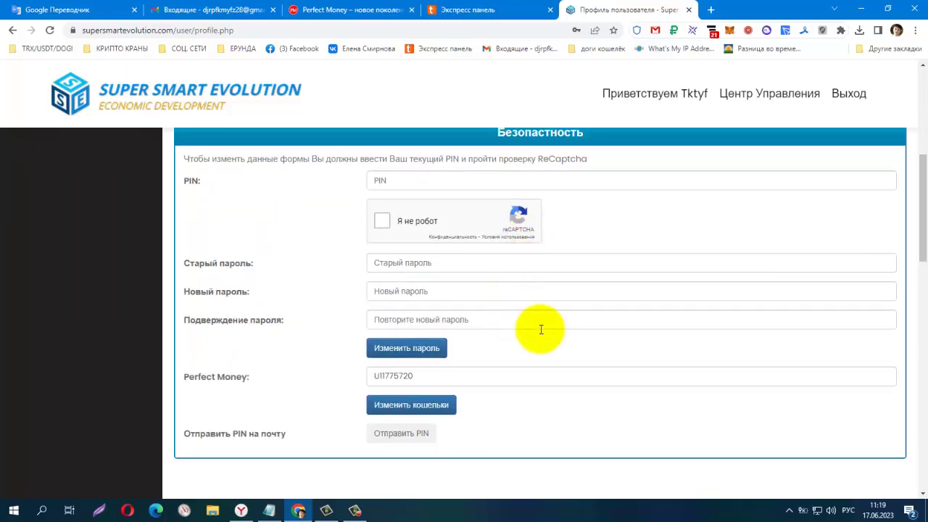
pyautogui.scroll(-1, 541, 330)
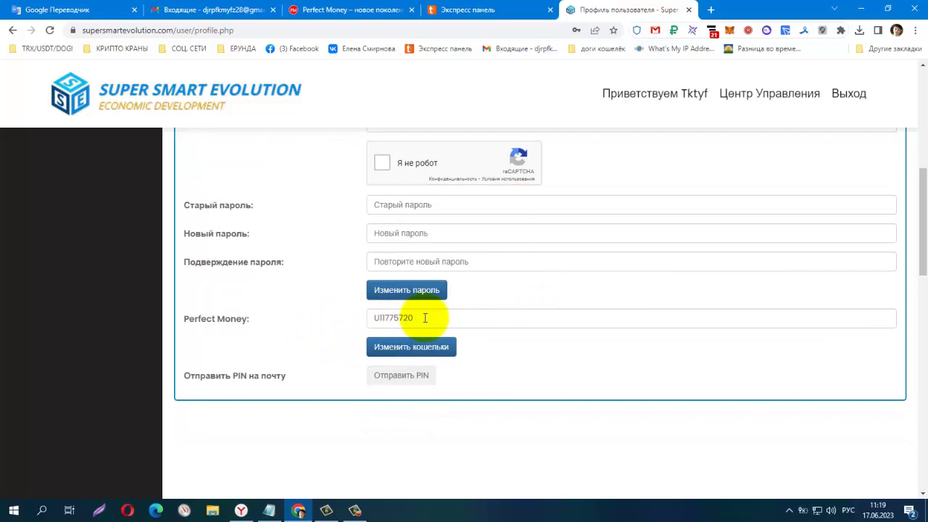
pyautogui.scroll(2, 425, 318)
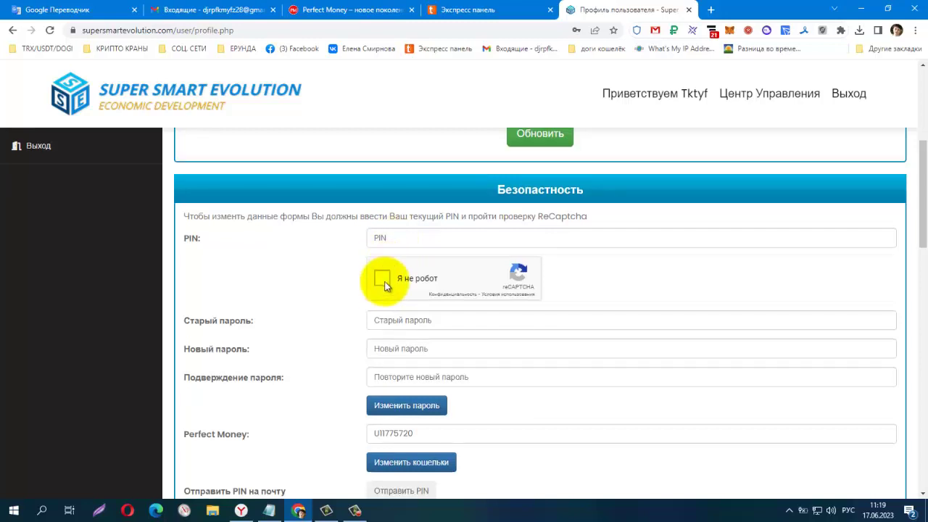
pyautogui.scroll(-2, 383, 284)
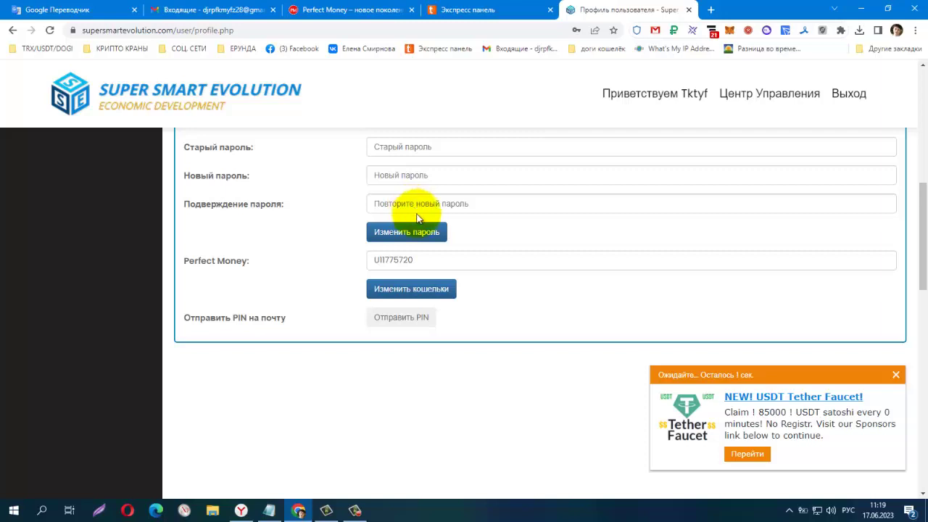
# Return to the control centre and buy the $5.00 paid package from the dollar balance
pyautogui.scroll(8, 417, 217)
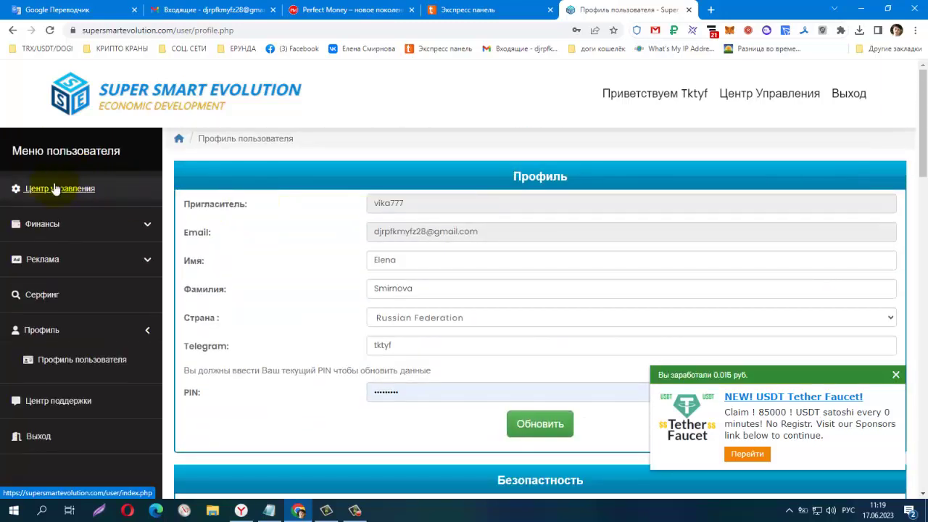
pyautogui.click(55, 188)
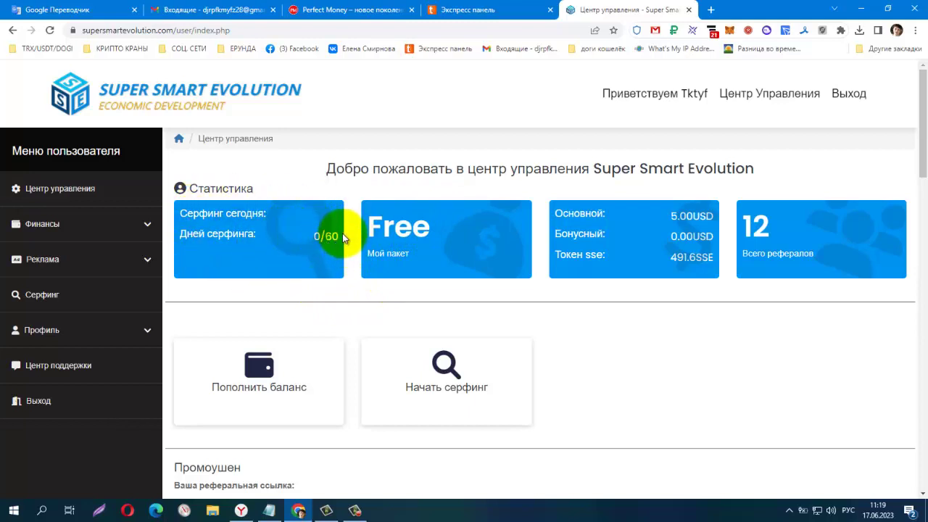
pyautogui.click(388, 252)
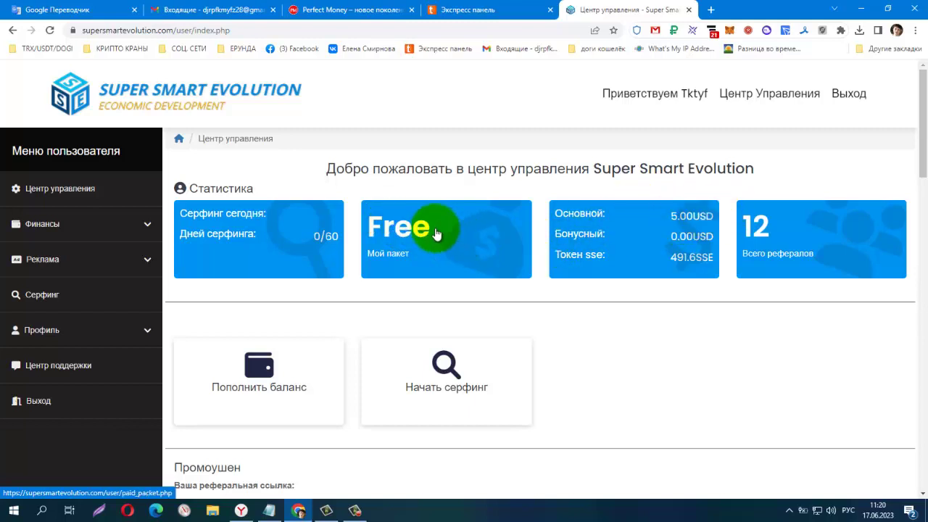
pyautogui.click(405, 227)
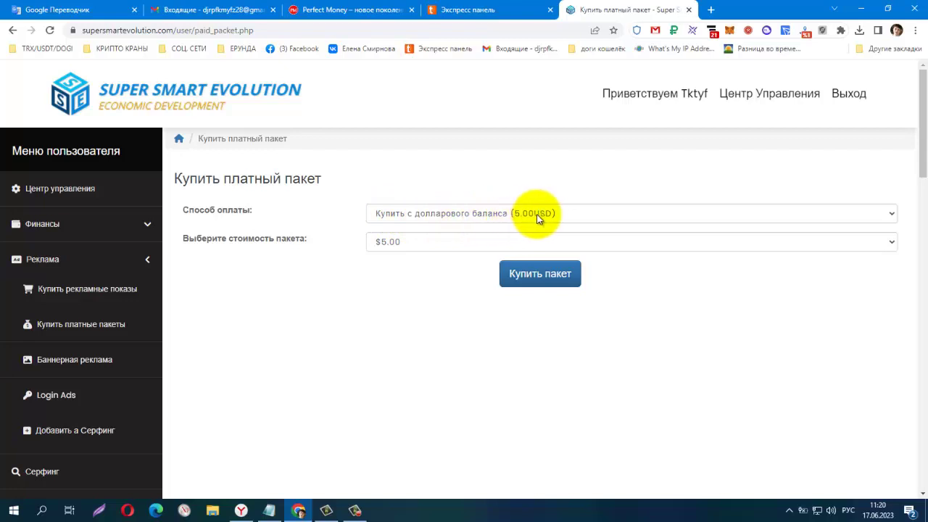
pyautogui.click(447, 245)
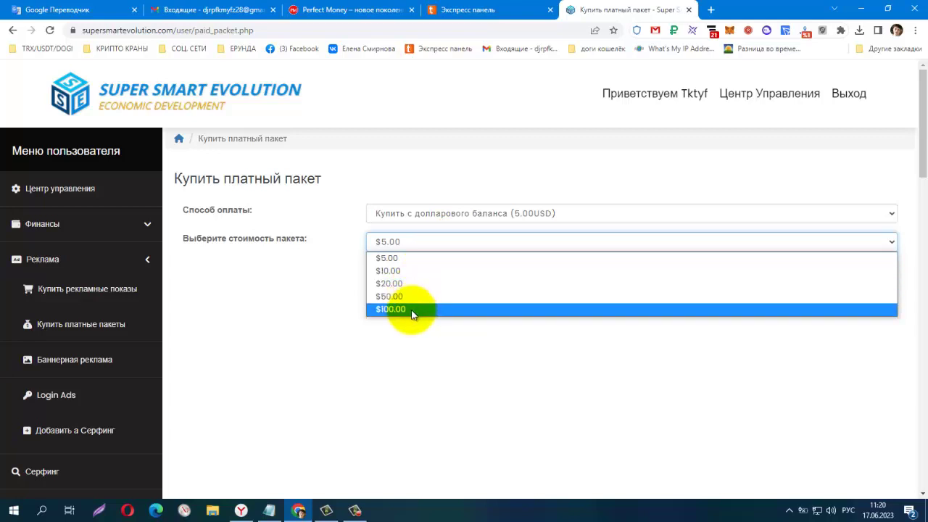
pyautogui.click(455, 241)
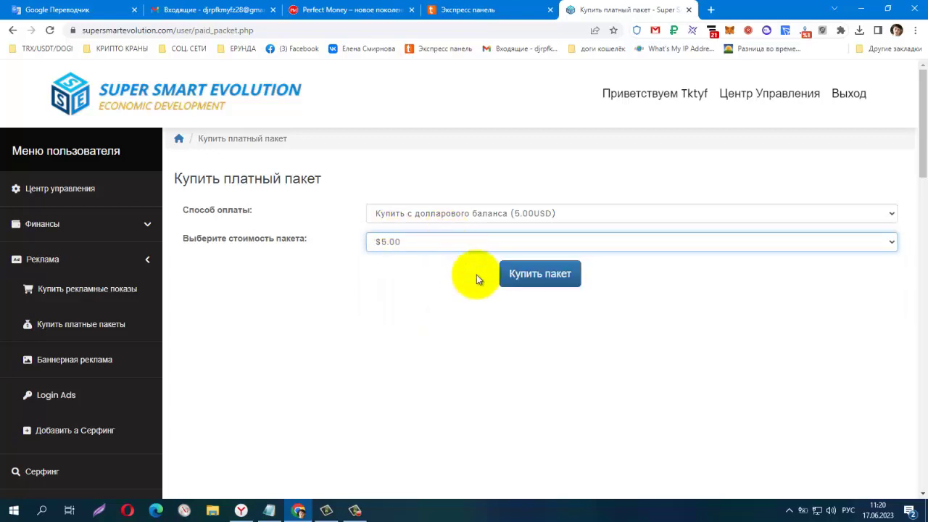
pyautogui.click(534, 276)
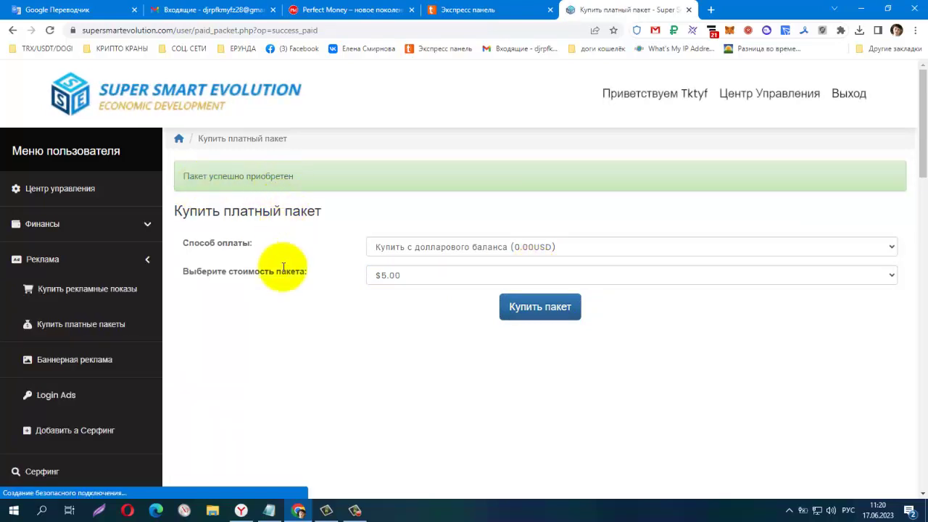
# Return to the control centre and check the current package and account statistics
pyautogui.click(58, 195)
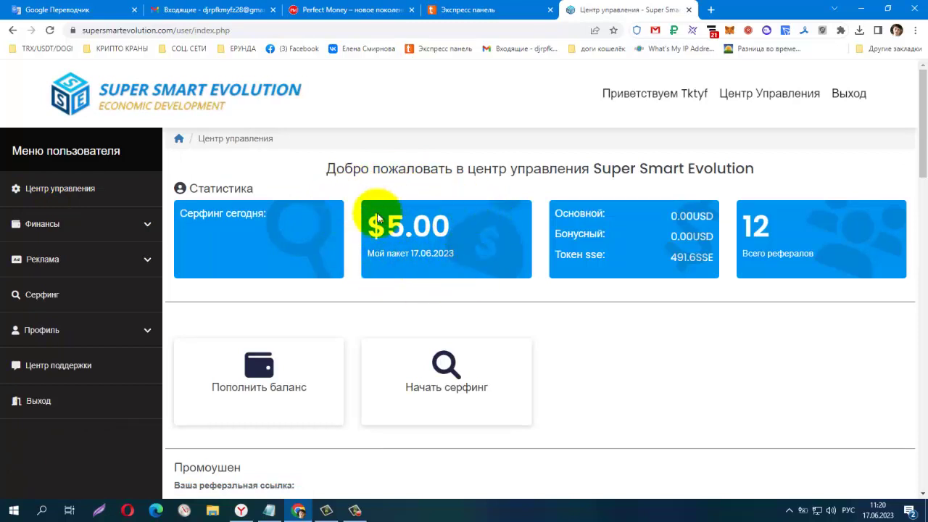
pyautogui.click(424, 230)
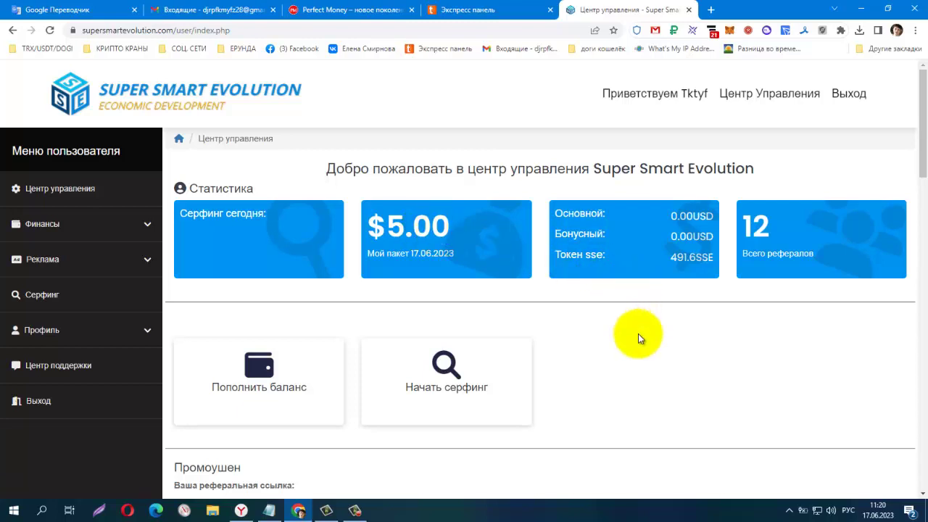
pyautogui.scroll(-2, 639, 337)
pyautogui.scroll(2, 639, 337)
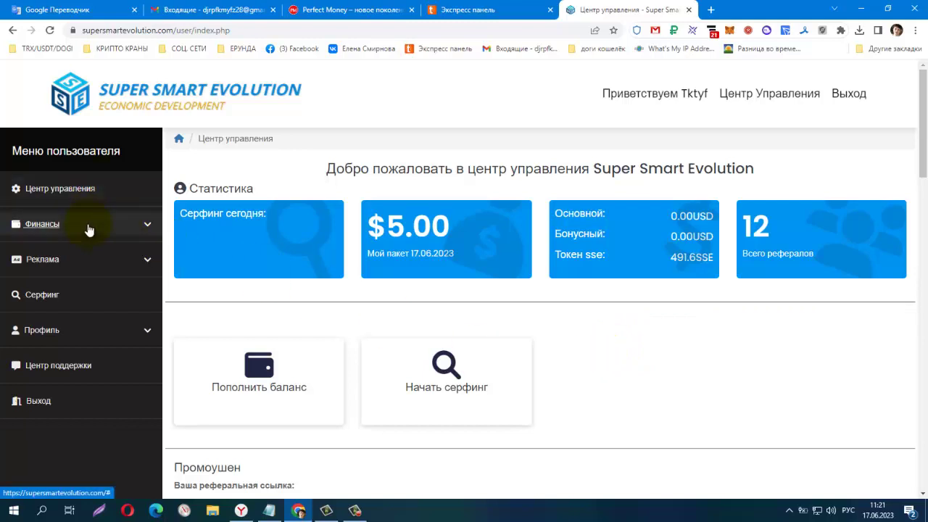
# View the balance history, and highlight the minimum withdrawal amount on the Вывод средств page
pyautogui.click(87, 228)
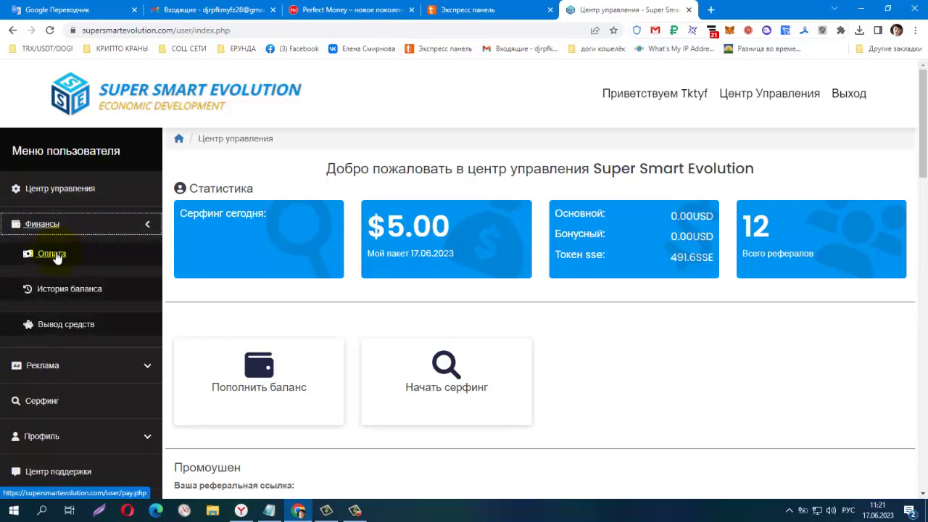
pyautogui.click(63, 289)
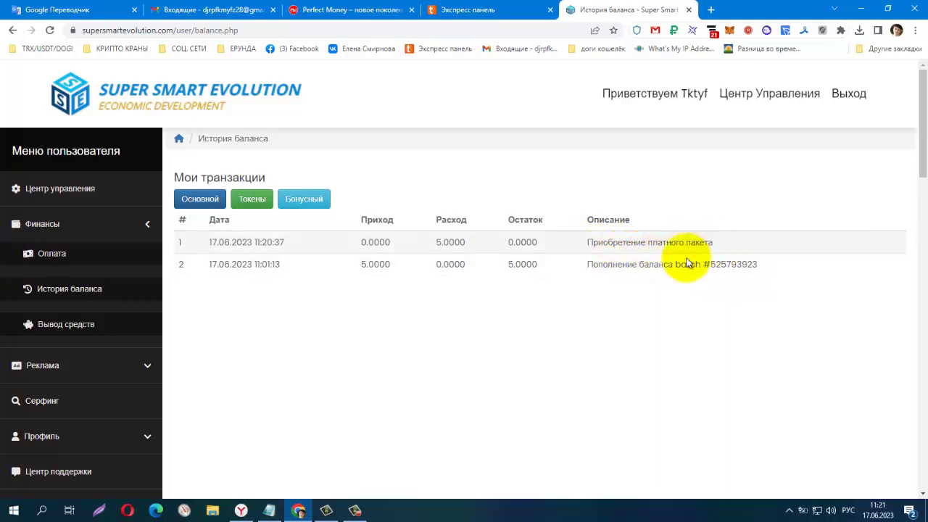
pyautogui.click(65, 328)
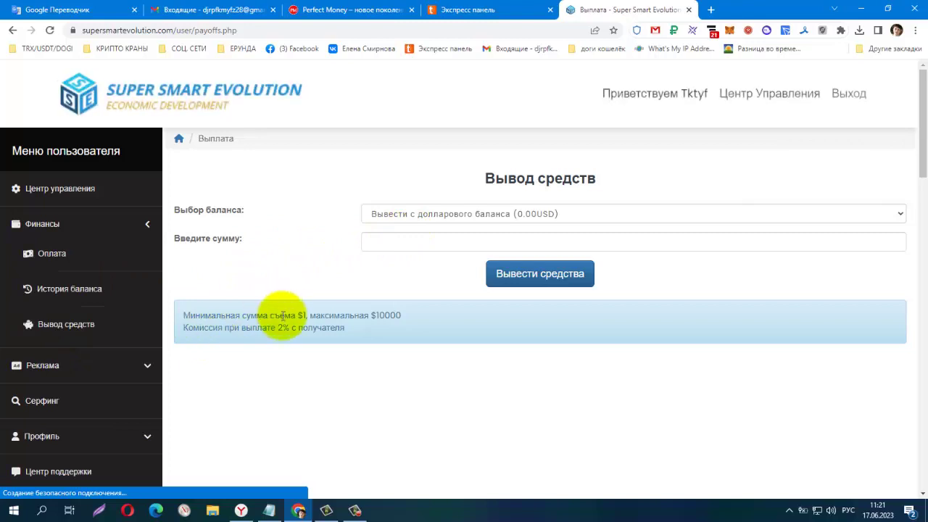
pyautogui.moveTo(291, 316); pyautogui.dragTo(308, 315)
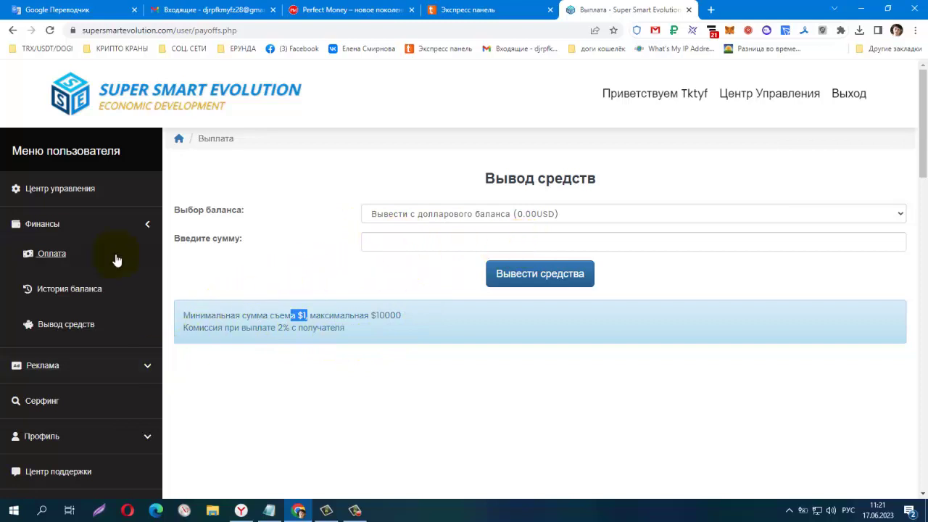
# View the purchase pages for ad impressions and paid packages in the Реклама section
pyautogui.scroll(-1, 121, 259)
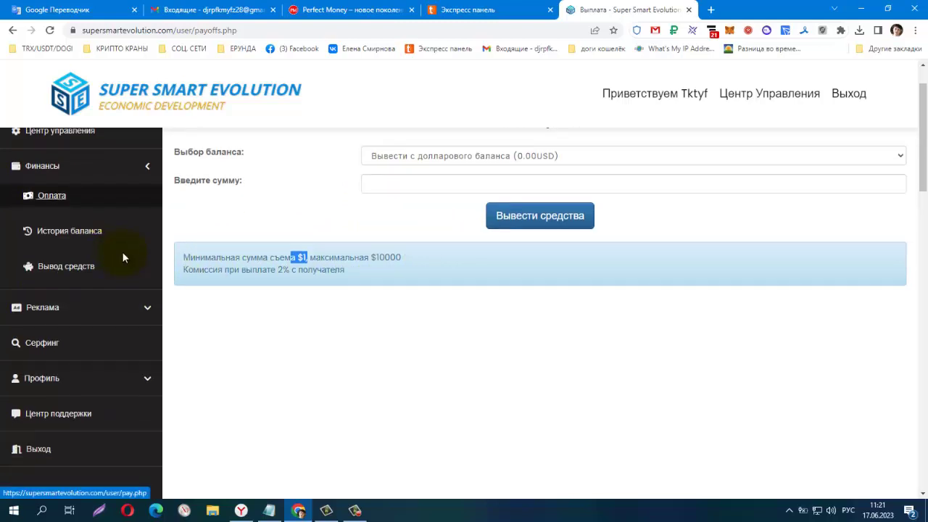
pyautogui.click(148, 310)
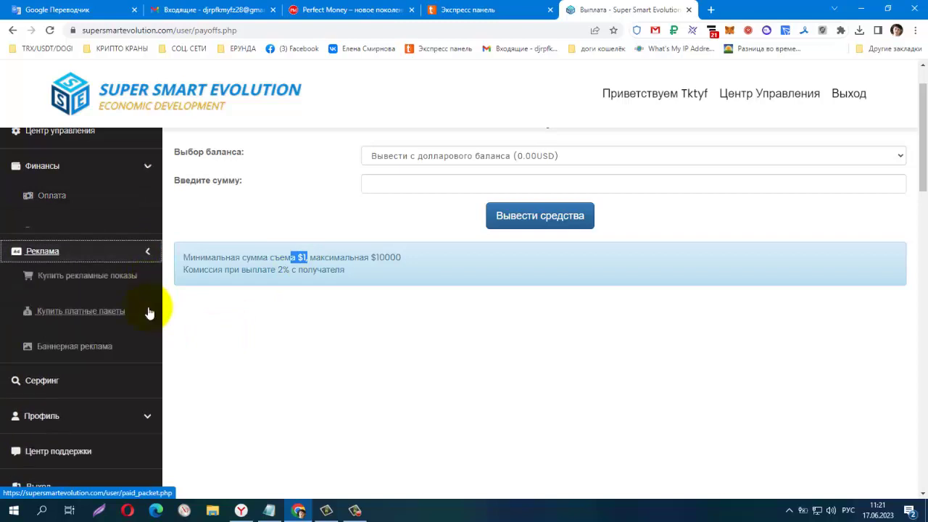
pyautogui.click(72, 236)
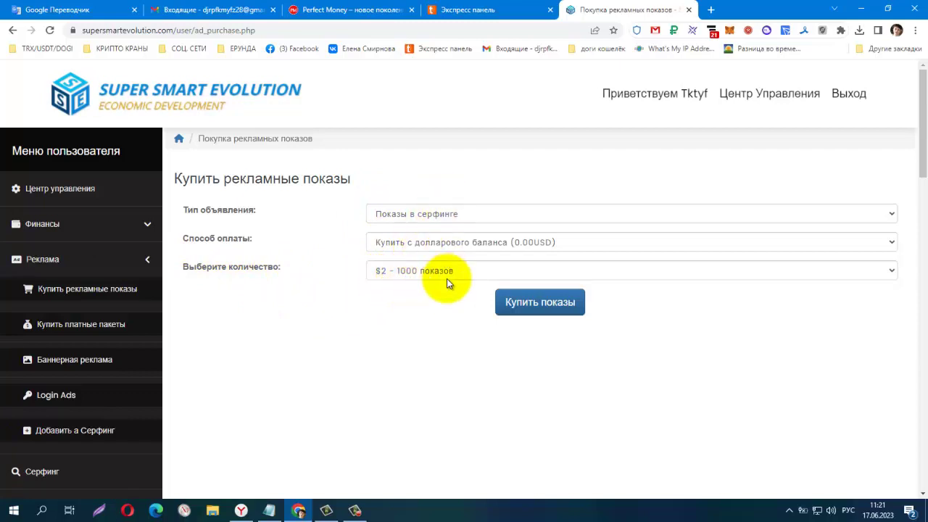
pyautogui.click(105, 327)
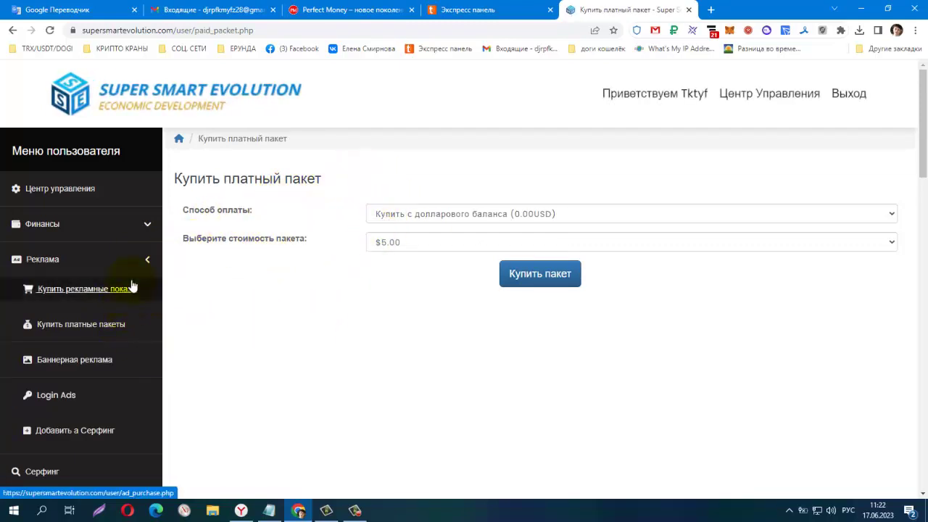
# View the Баннерная реклама and Login Ads pages in the Реклама section
pyautogui.click(103, 366)
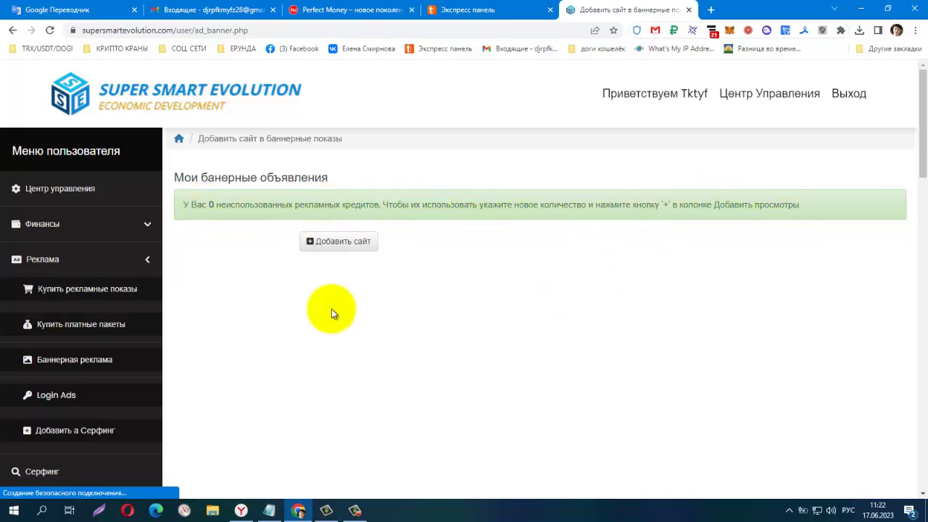
pyautogui.scroll(-1, 71, 254)
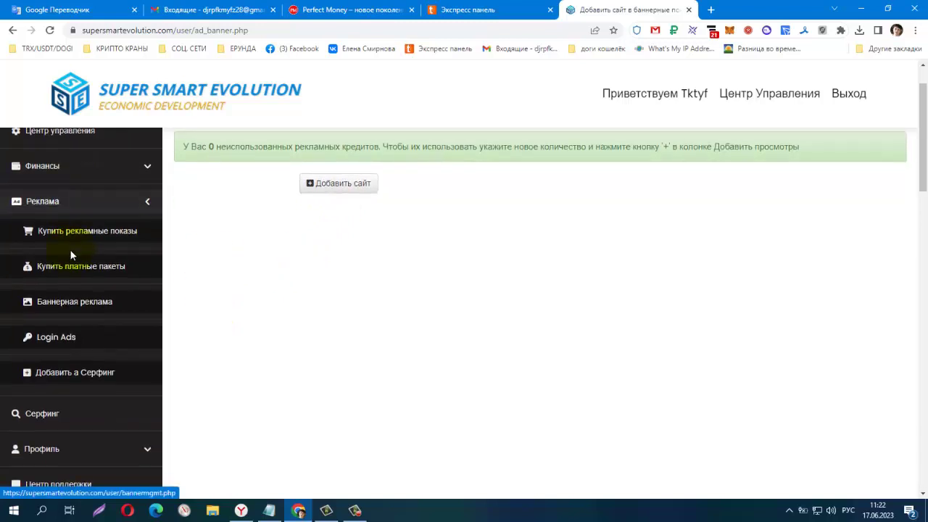
pyautogui.click(58, 340)
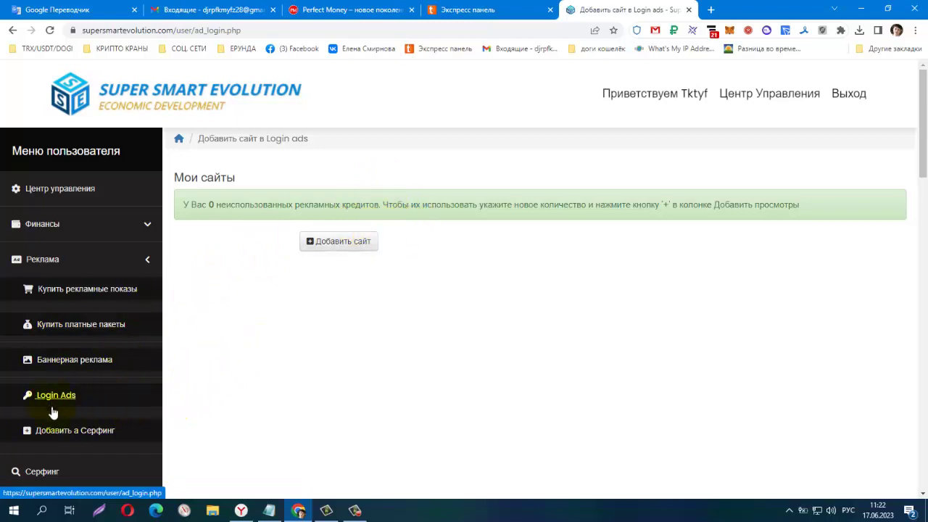
# Go to the Добавить а Серфинг page and open the form for adding a site URL
pyautogui.click(59, 432)
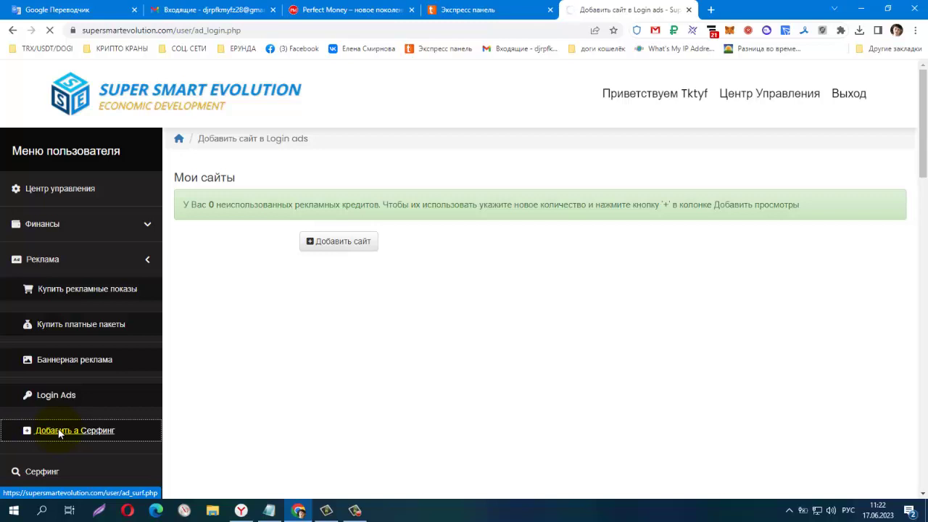
pyautogui.scroll(-1, 230, 325)
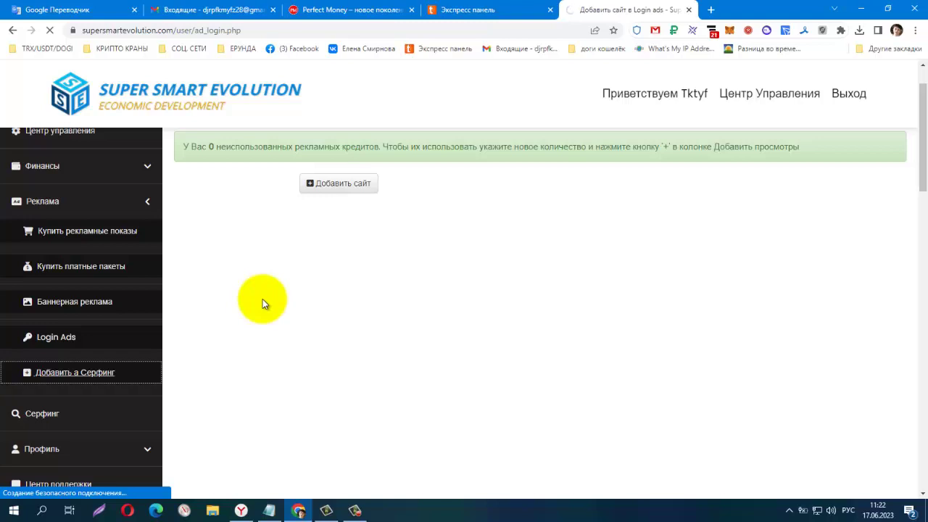
pyautogui.click(89, 378)
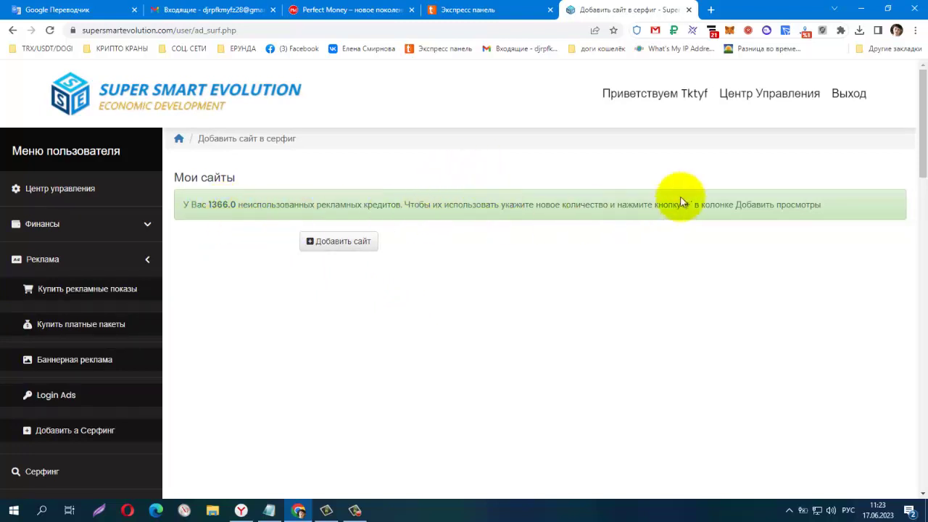
pyautogui.click(348, 243)
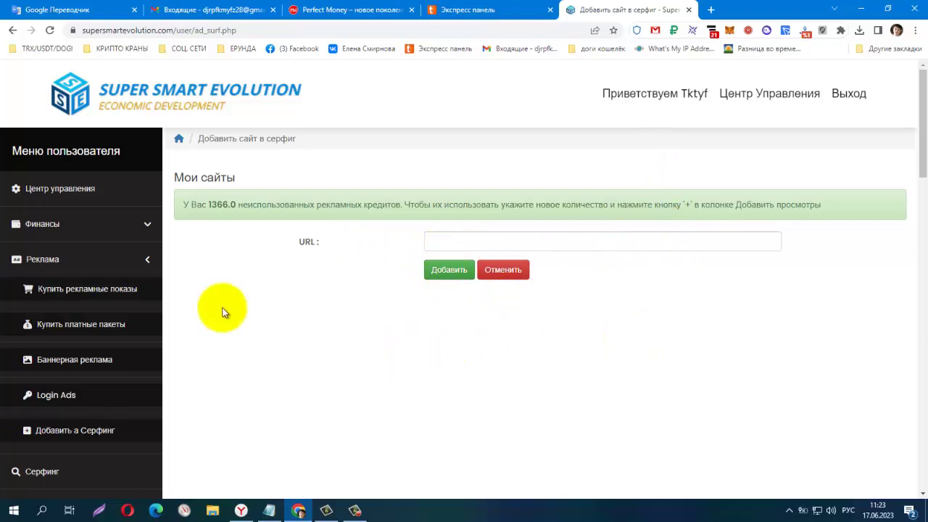
# Start surfing and confirm the ad view by choosing one of the matching guitar images
pyautogui.scroll(-2, 114, 258)
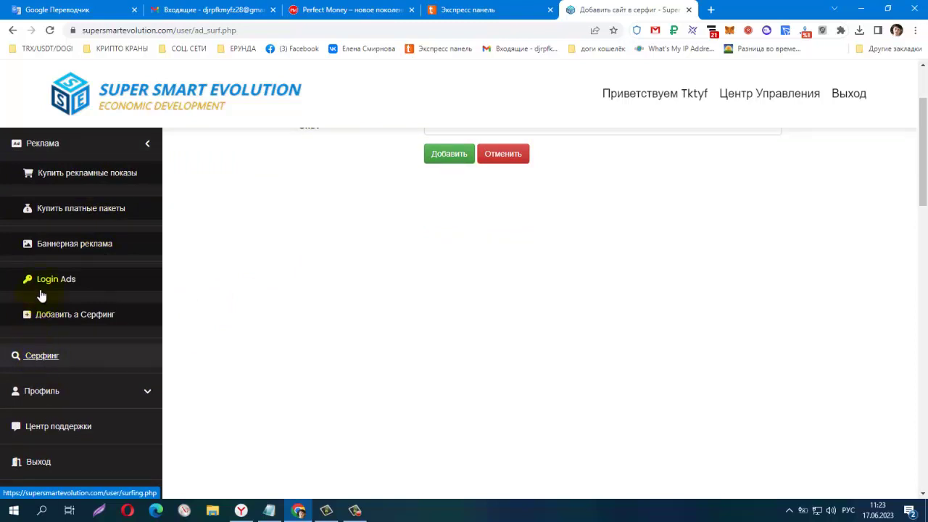
pyautogui.scroll(2, 86, 203)
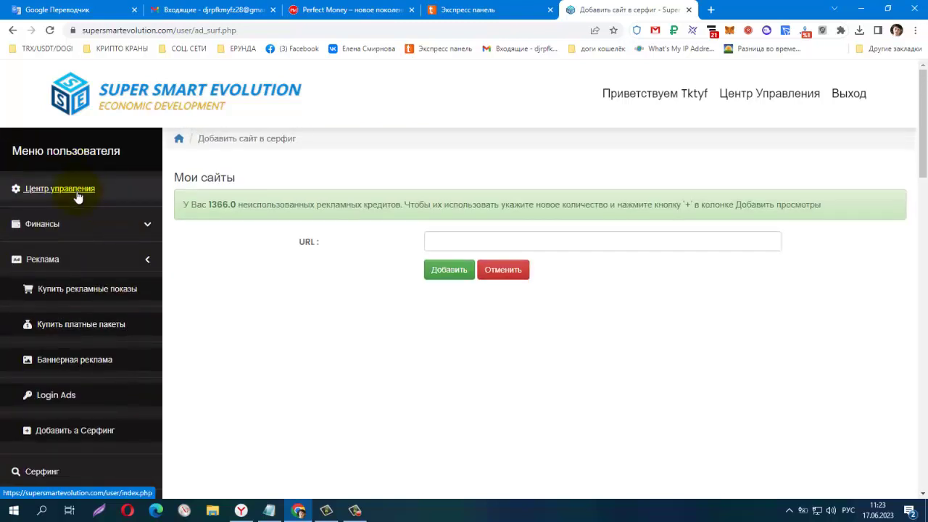
pyautogui.scroll(-2, 79, 190)
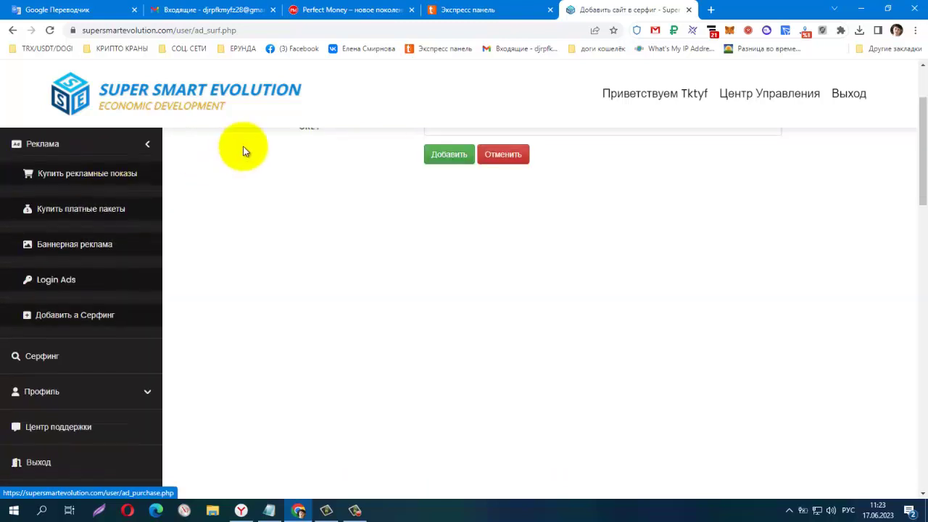
pyautogui.click(44, 356)
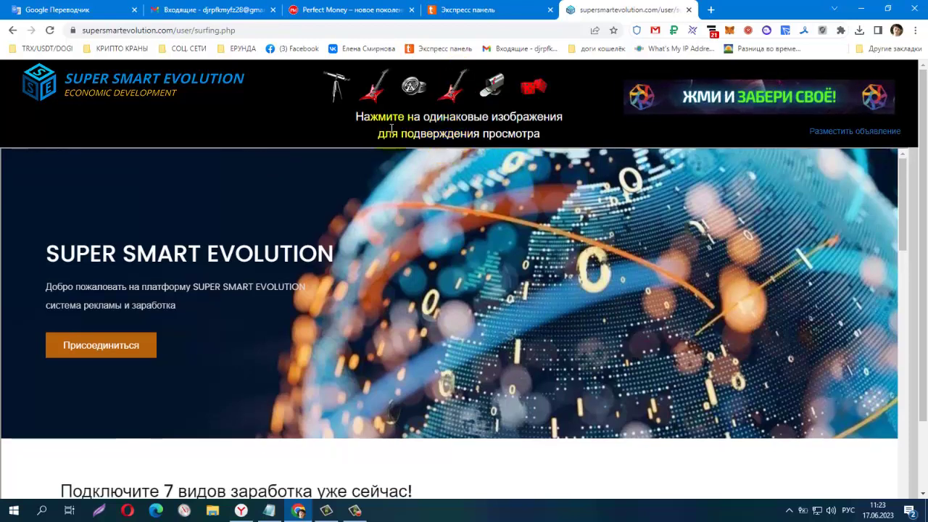
pyautogui.click(377, 95)
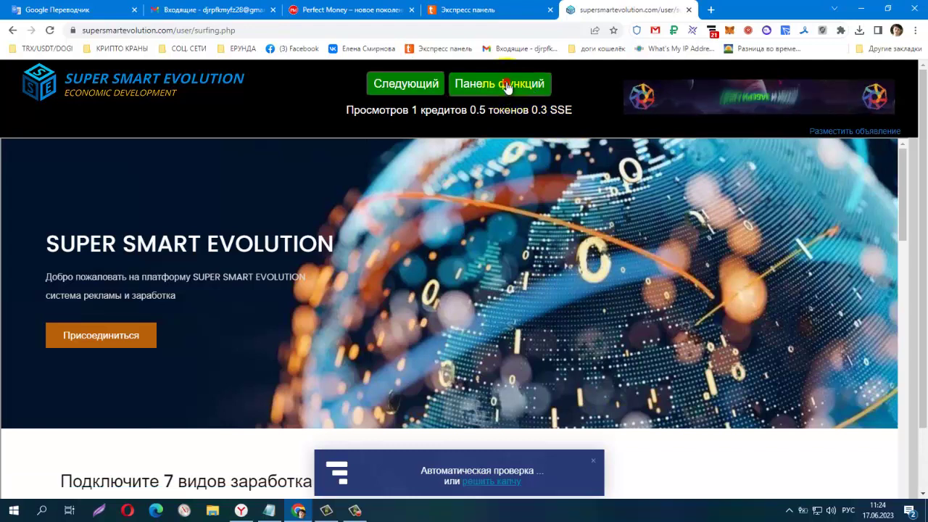
# Leave surfing for the control centre and review the account statistics and the Промоушен section
pyautogui.click(390, 86)
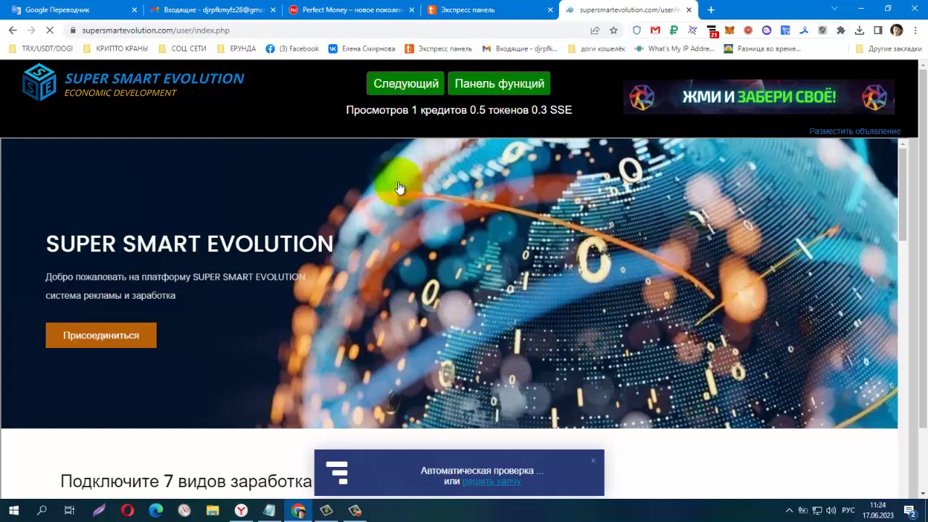
pyautogui.click(386, 274)
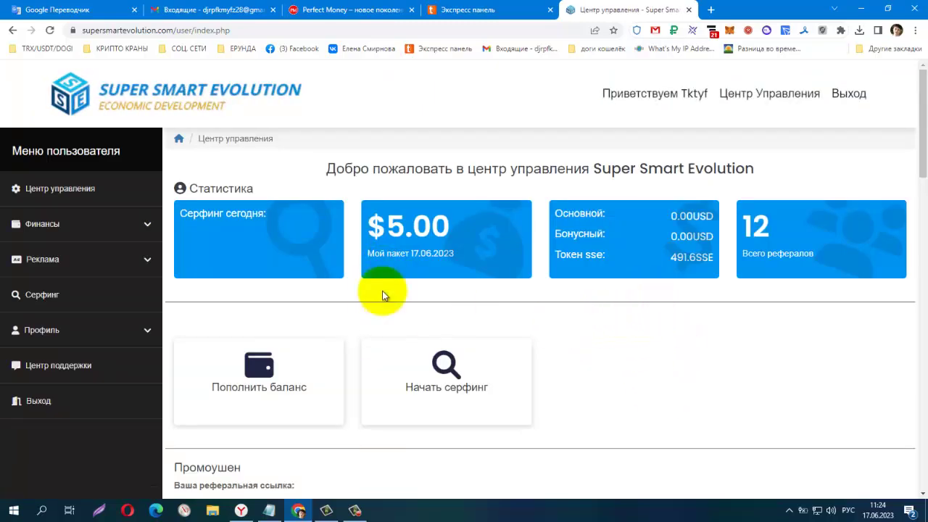
pyautogui.scroll(-3, 670, 331)
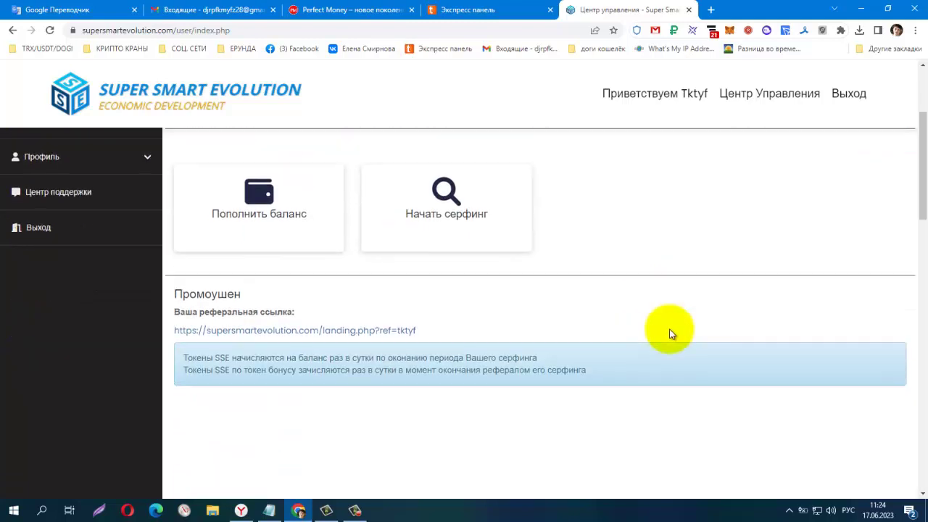
pyautogui.scroll(3, 670, 333)
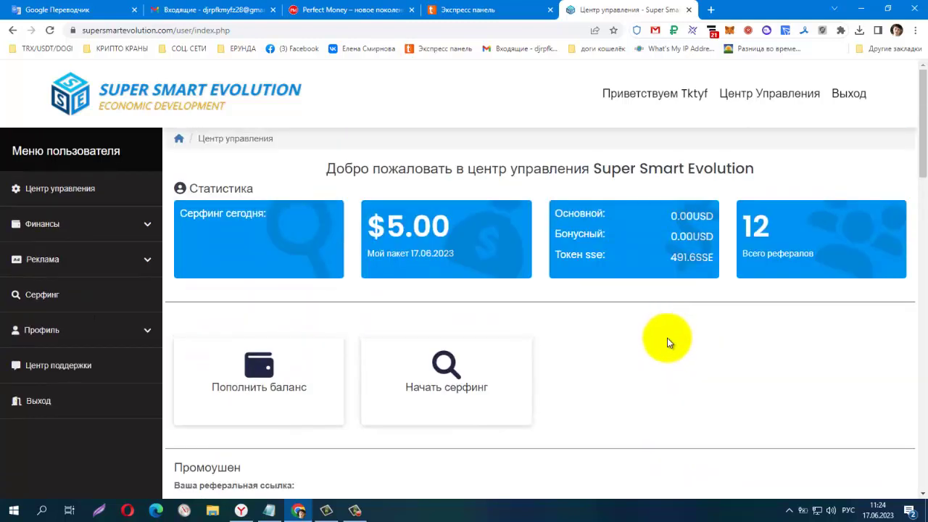
pyautogui.scroll(-2, 667, 338)
pyautogui.scroll(1, 109, 267)
pyautogui.scroll(1, 110, 267)
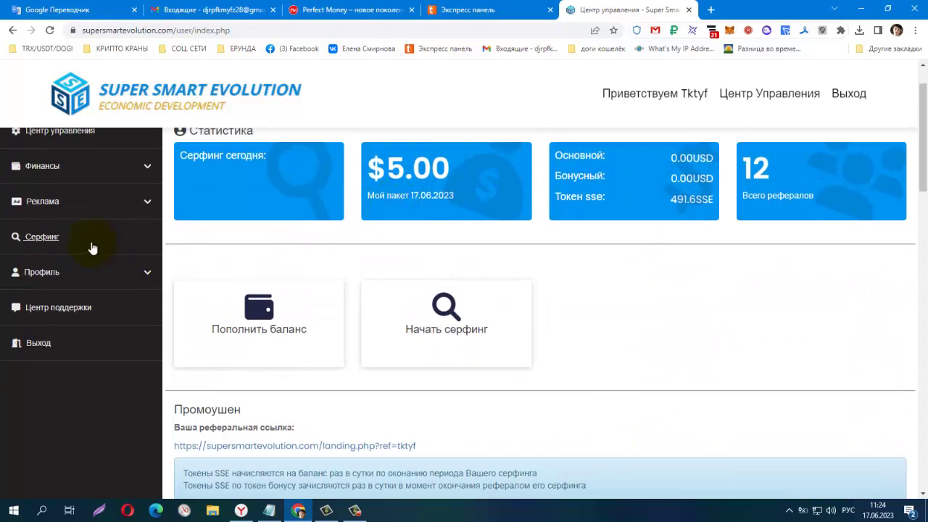
# Open the support centre and look over the new request form and the Мои обращения section
pyautogui.click(32, 274)
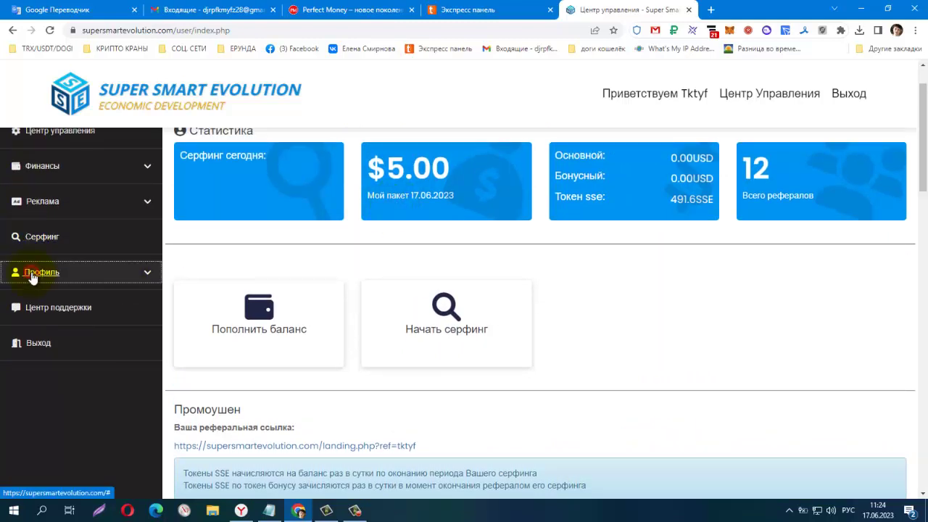
pyautogui.click(32, 275)
pyautogui.click(62, 307)
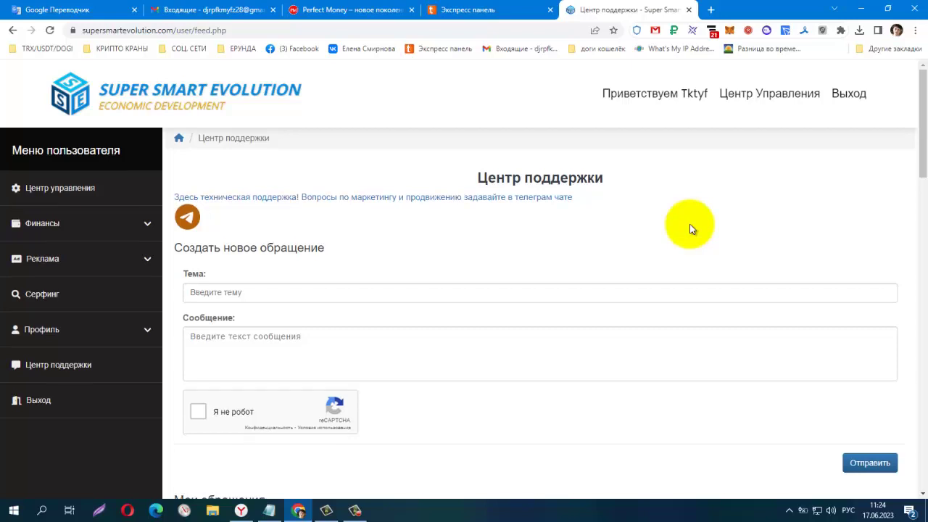
pyautogui.scroll(-2, 689, 226)
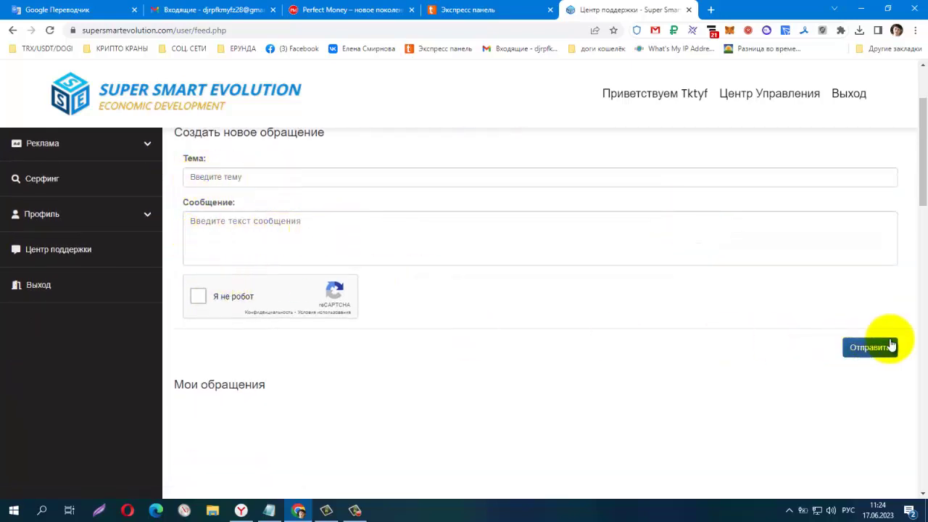
pyautogui.scroll(2, 700, 336)
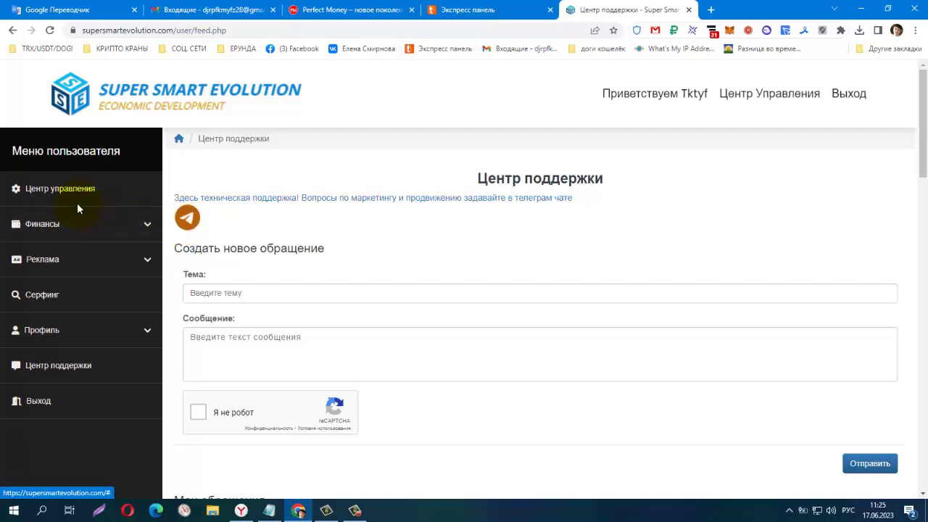
pyautogui.scroll(-2, 99, 290)
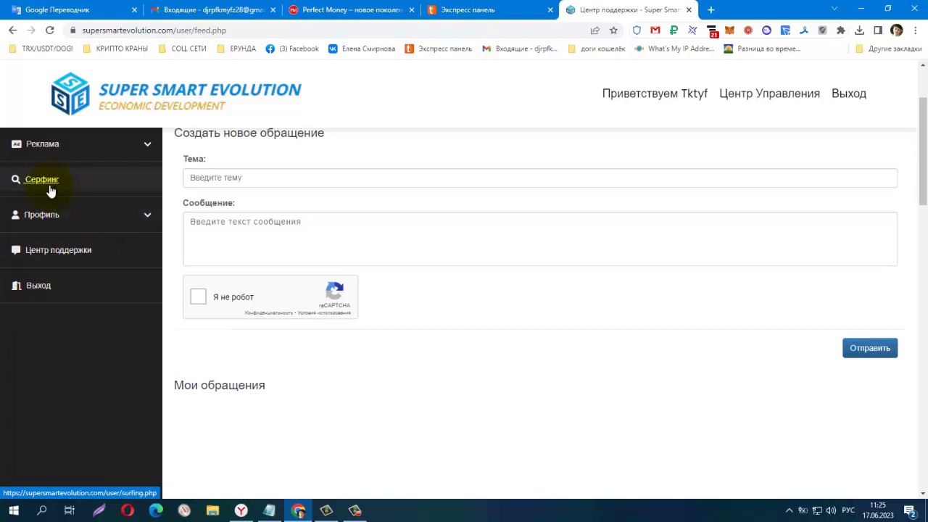
pyautogui.scroll(1, 44, 202)
pyautogui.scroll(1, 43, 205)
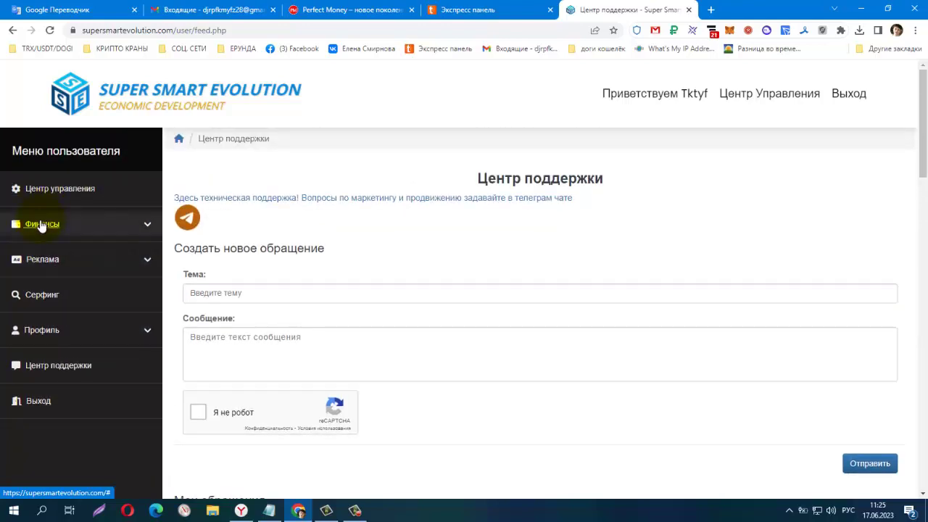
# Return to the control centre and check today's surfing progress and the remaining time
pyautogui.click(42, 226)
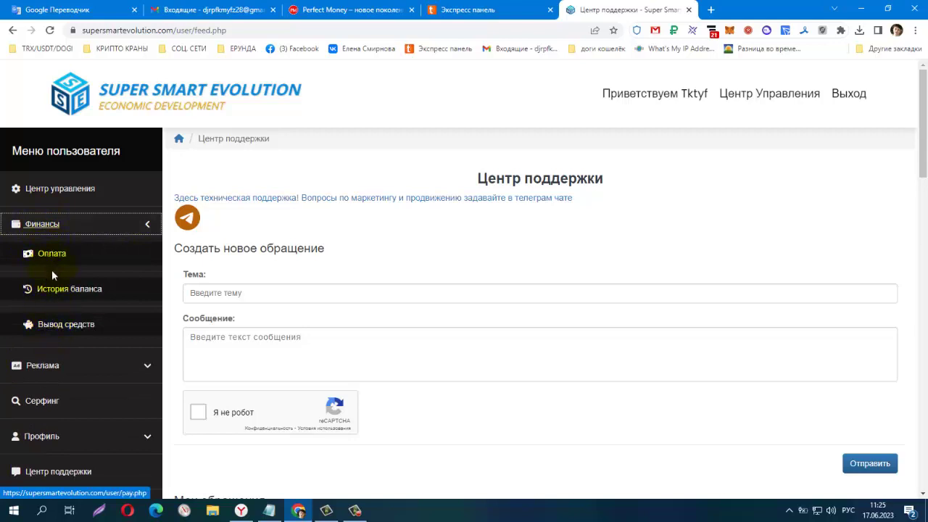
pyautogui.click(56, 193)
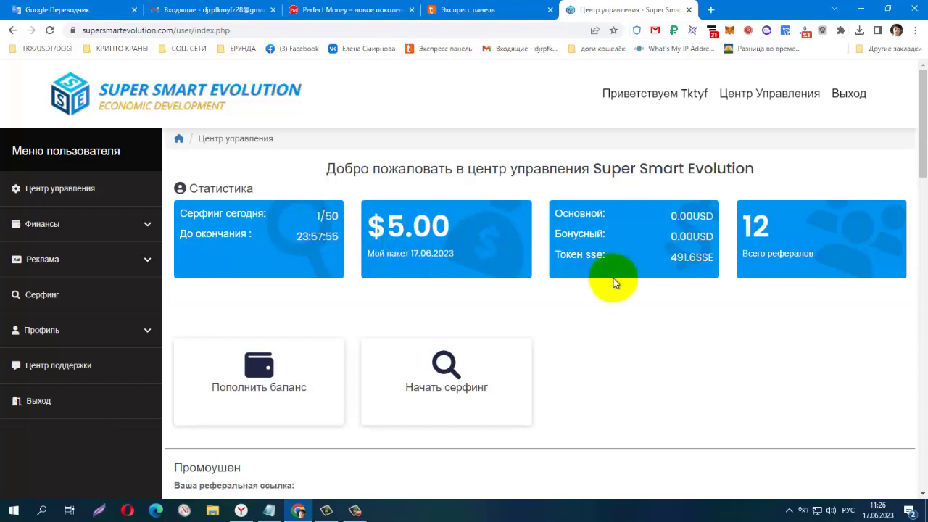
pyautogui.scroll(-3, 613, 282)
pyautogui.scroll(3, 614, 283)
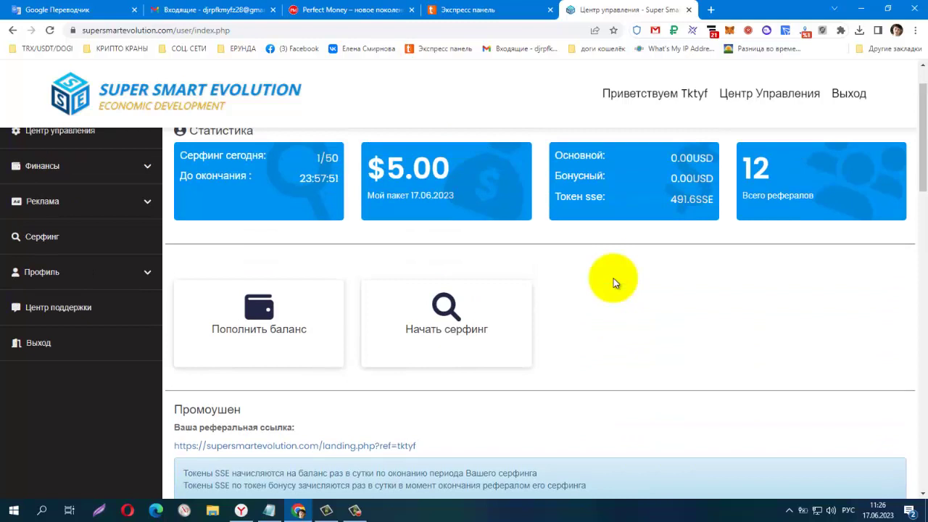
pyautogui.scroll(1, 613, 282)
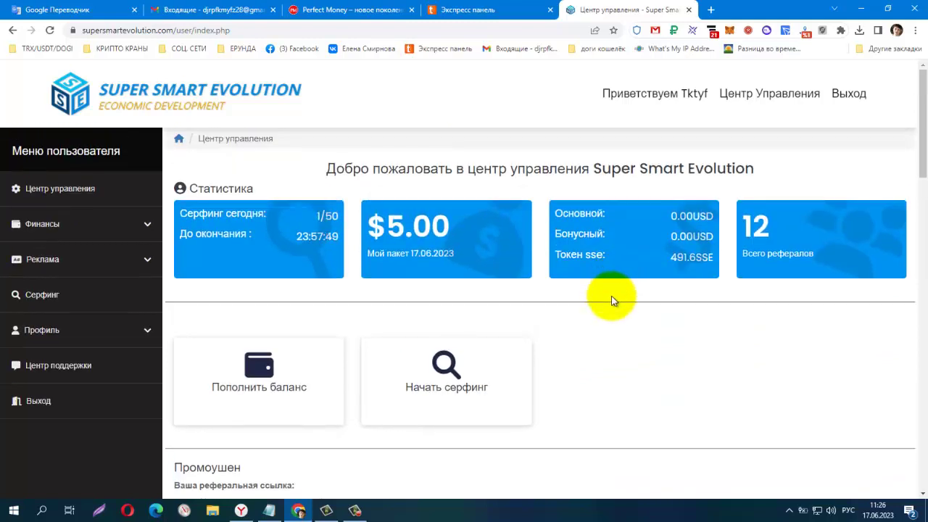